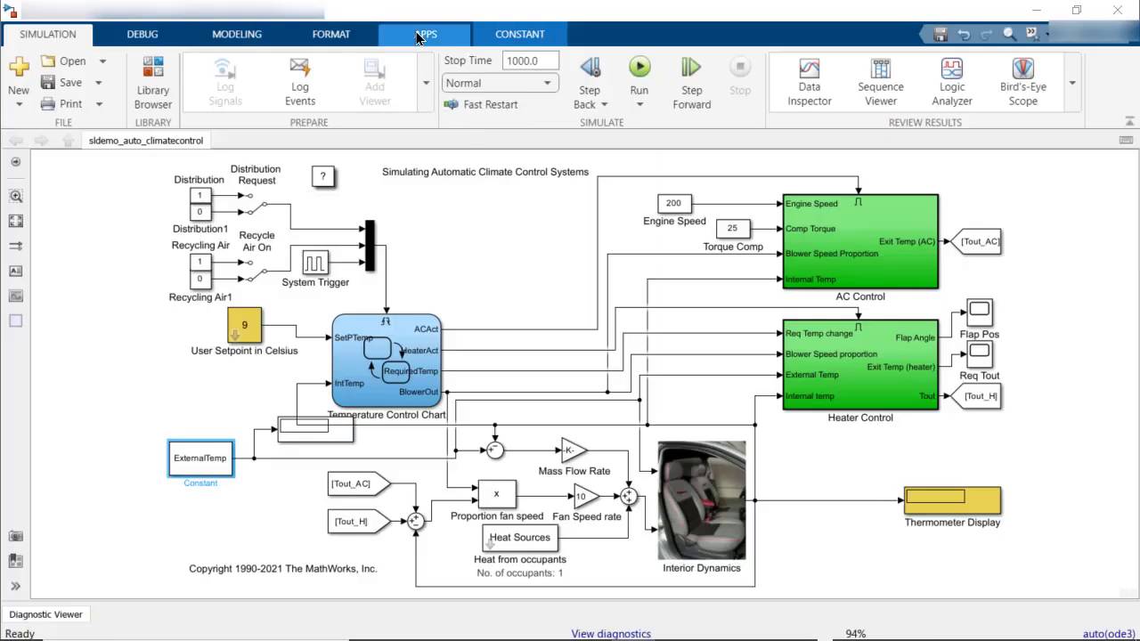
- Build C code for the climate control model via Simulink Coder from the Apps gallery
{"action": "left_click", "coordinate": [417, 34]}
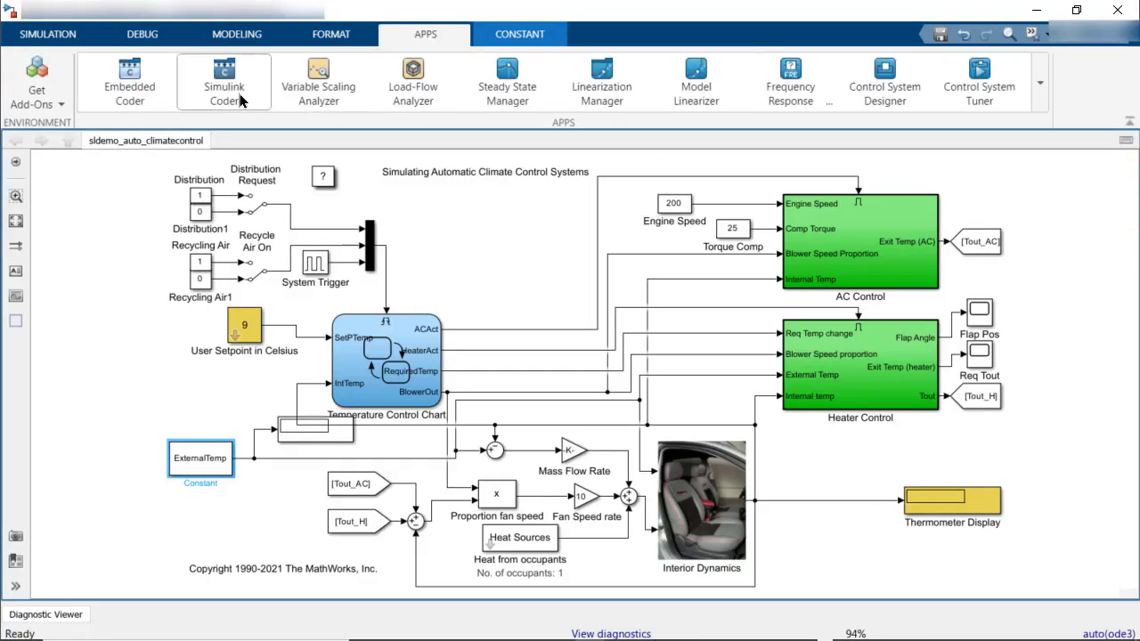
{"action": "left_click", "coordinate": [224, 86]}
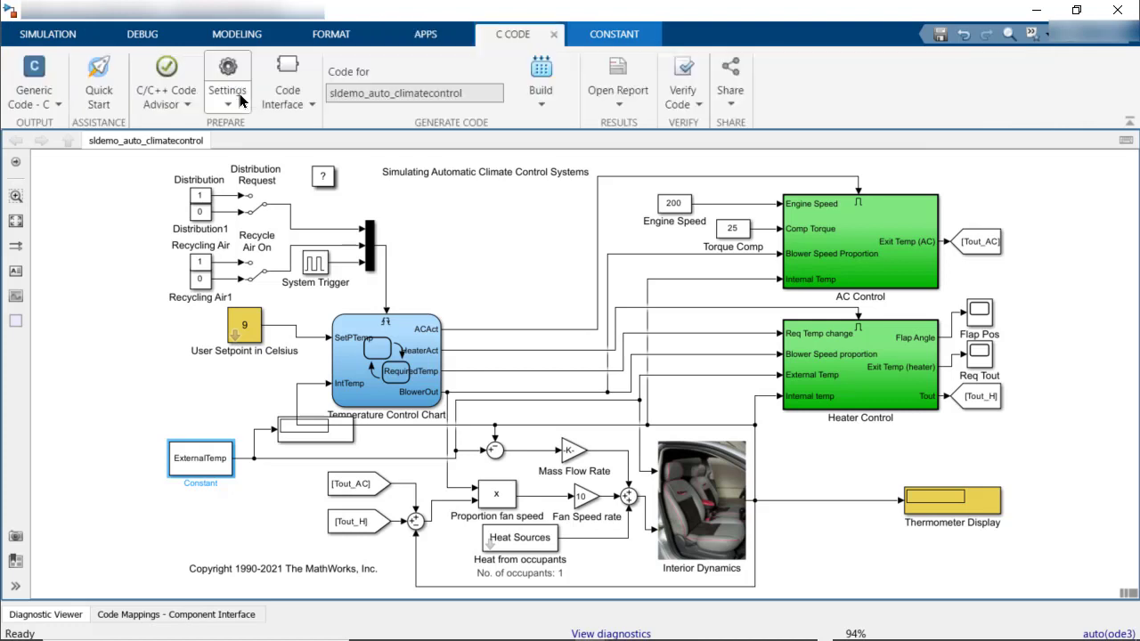
{"action": "left_click", "coordinate": [541, 72]}
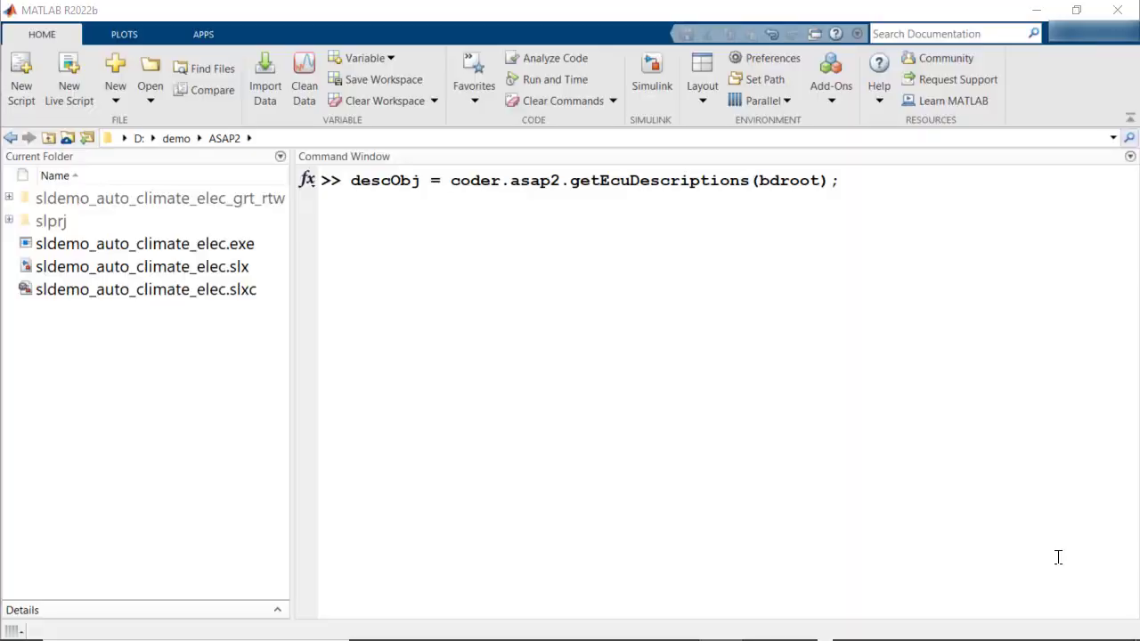
- Run descObj = coder.asap2.getEcuDescriptions(bdroot) to load the ECU descriptions
{"action": "left_click", "coordinate": [863, 186]}
{"action": "key", "text": "Return"}
{"action": "type", "text": "descObj"}
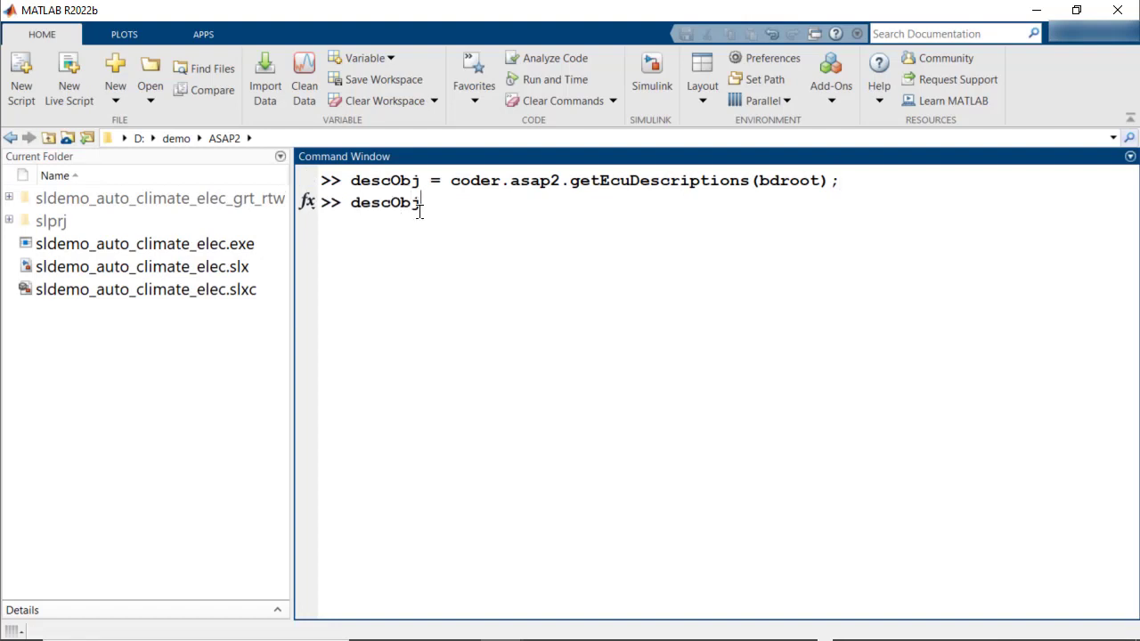
{"action": "type", "text": "."}
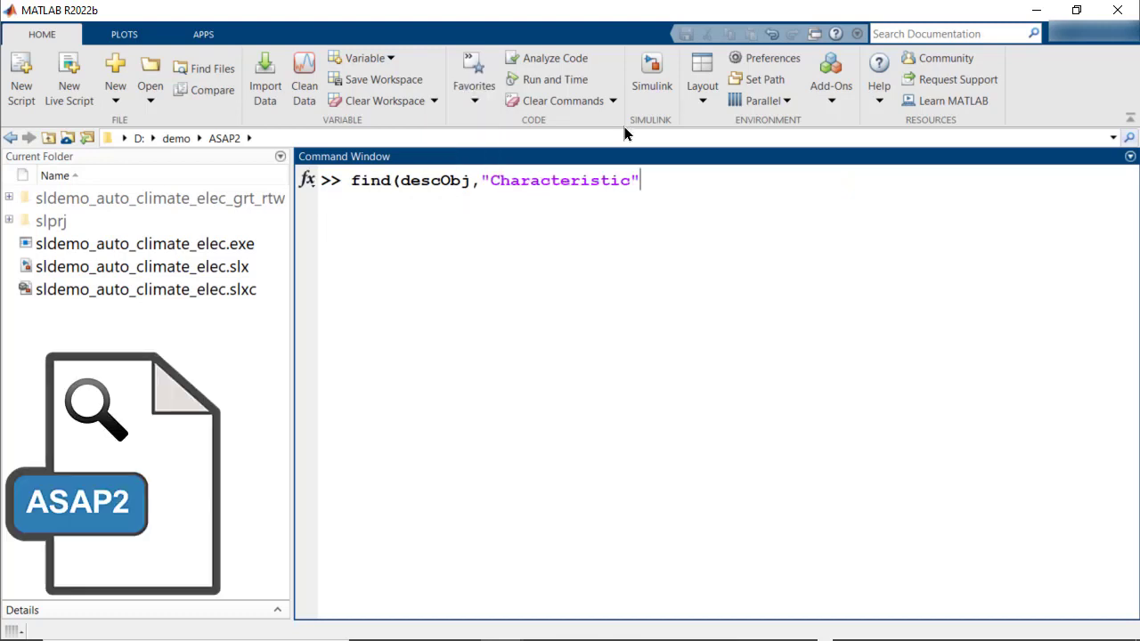
{"action": "type", "text": ")"}
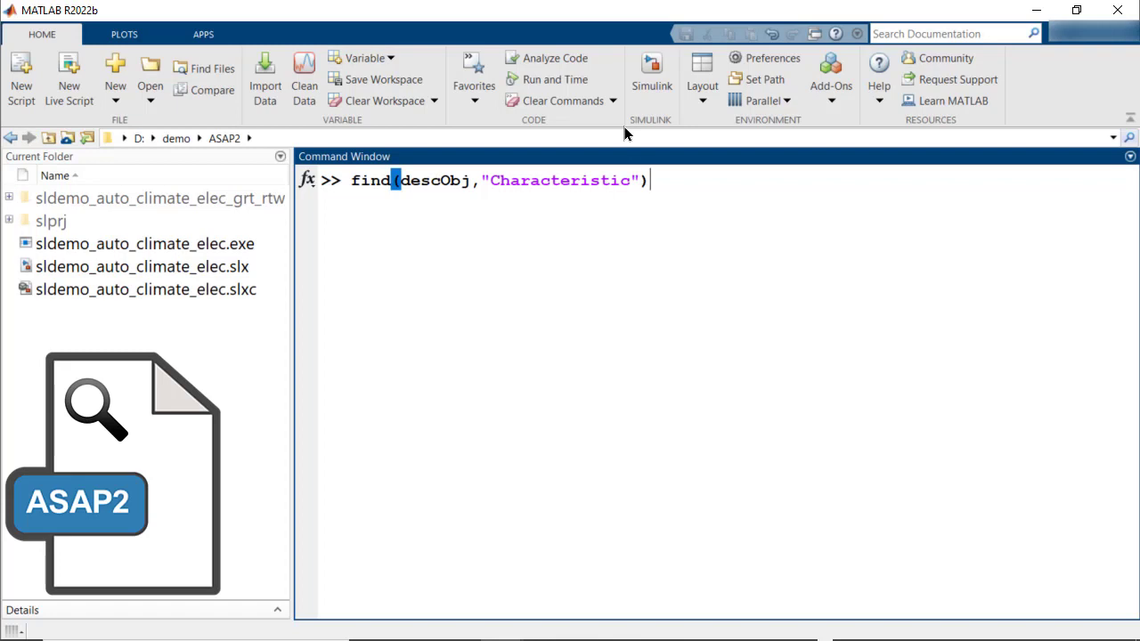
{"action": "type", "text": "'"}
- Find all Characteristic elements in descObj, clear the output, then find only CURVE-type ones
{"action": "key", "text": "Return"}
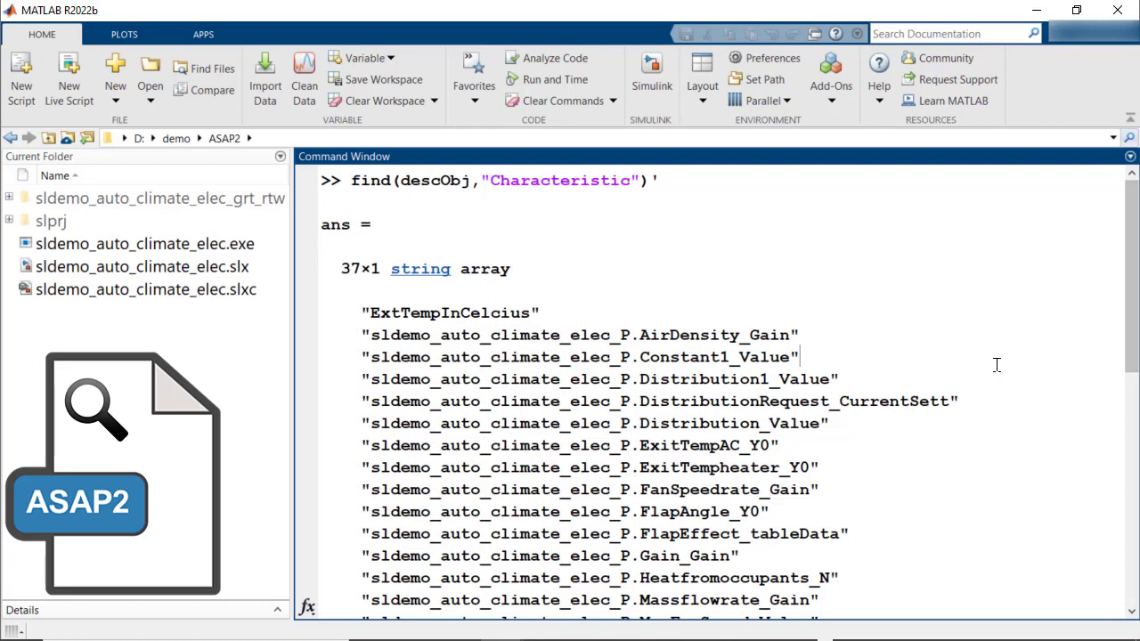
{"action": "type", "text": "clc"}
{"action": "key", "text": "Return"}
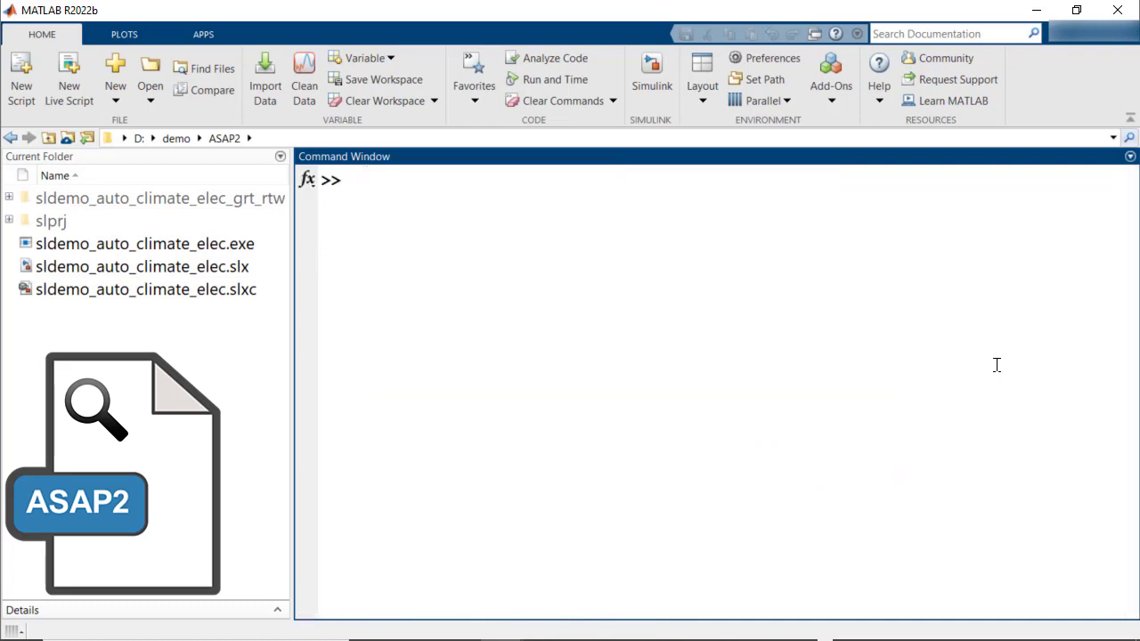
{"action": "type", "text": "find(descObj,\"Characteristic\",Type = 'CURVE')"}
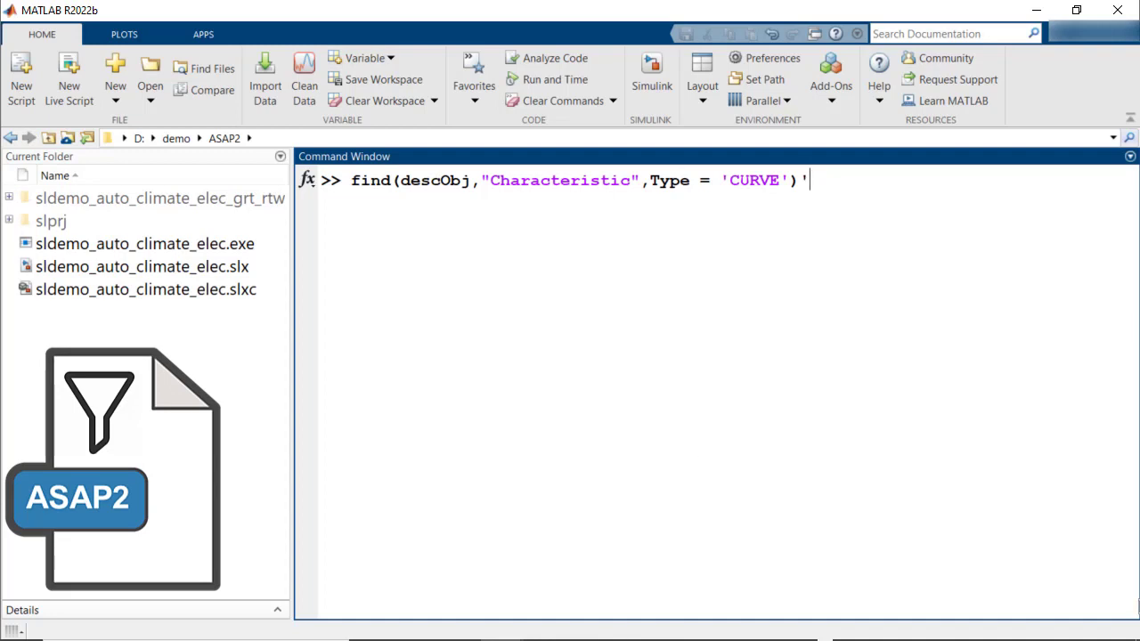
{"action": "key", "text": "Return"}
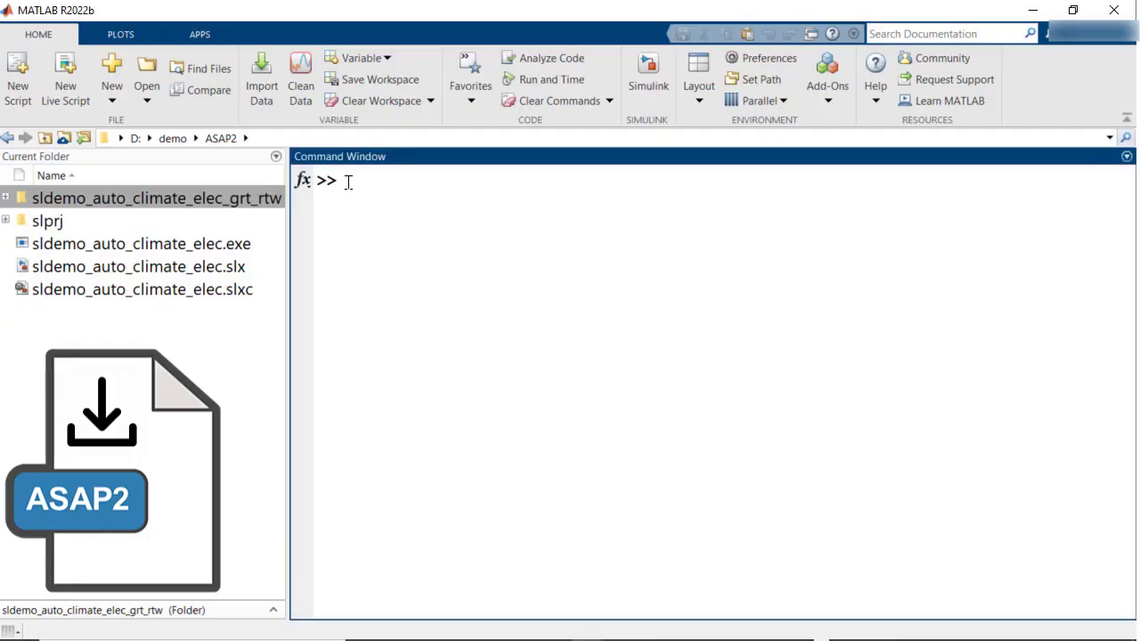
{"action": "type", "text": "get(dec"}
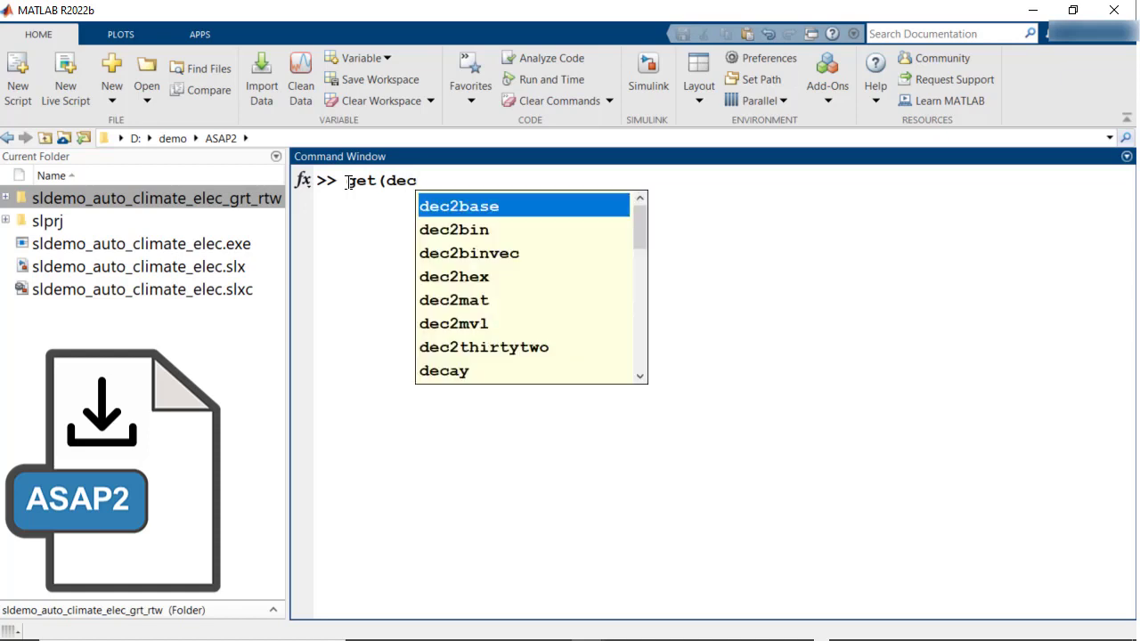
- Show ExternalTemp's properties with get(descObj,"Characteristic",'ExternalTemp') and select its CompuMethodName
{"action": "key", "text": "BackSpace"}
{"action": "type", "text": "scObj,\""}
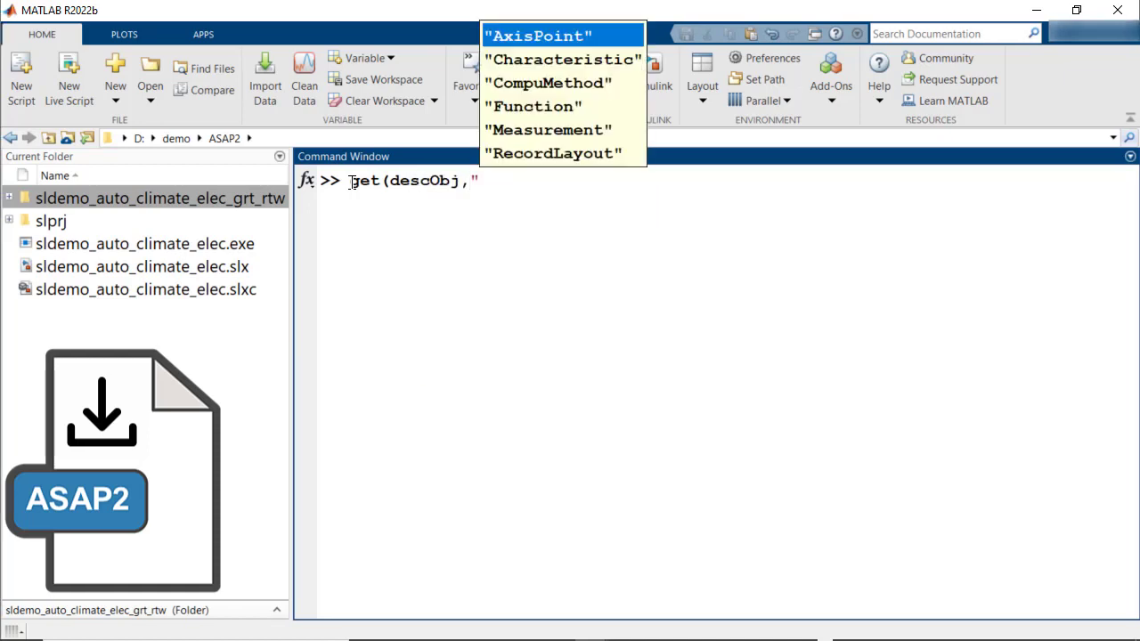
{"action": "double_click", "coordinate": [510, 62]}
{"action": "type", "text": ","}
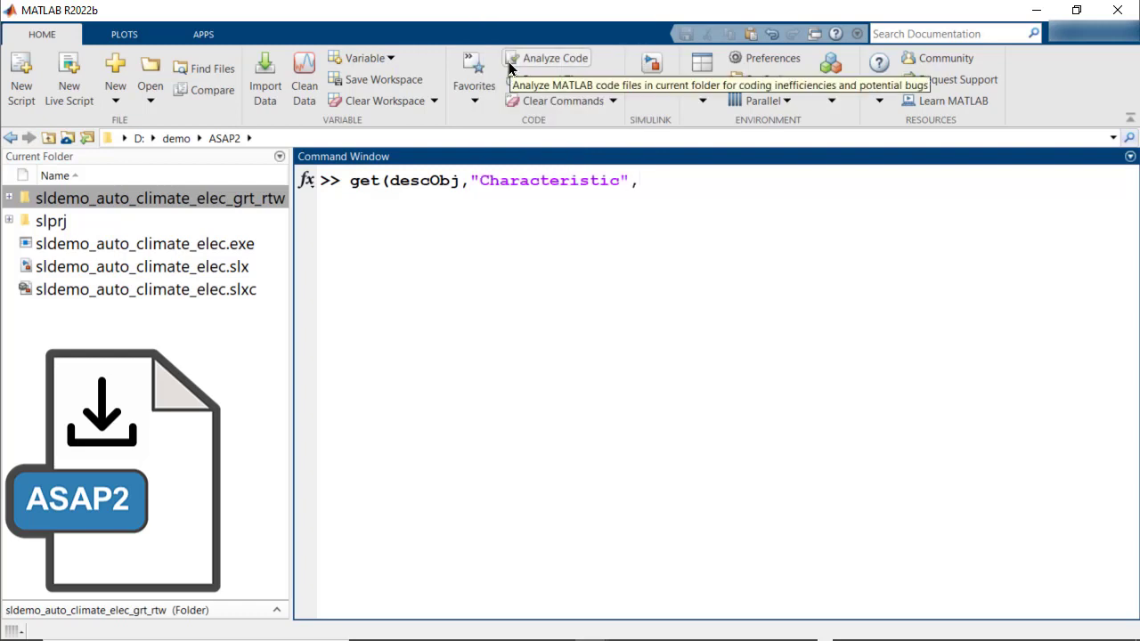
{"action": "type", "text": "'ExternalTemp'"}
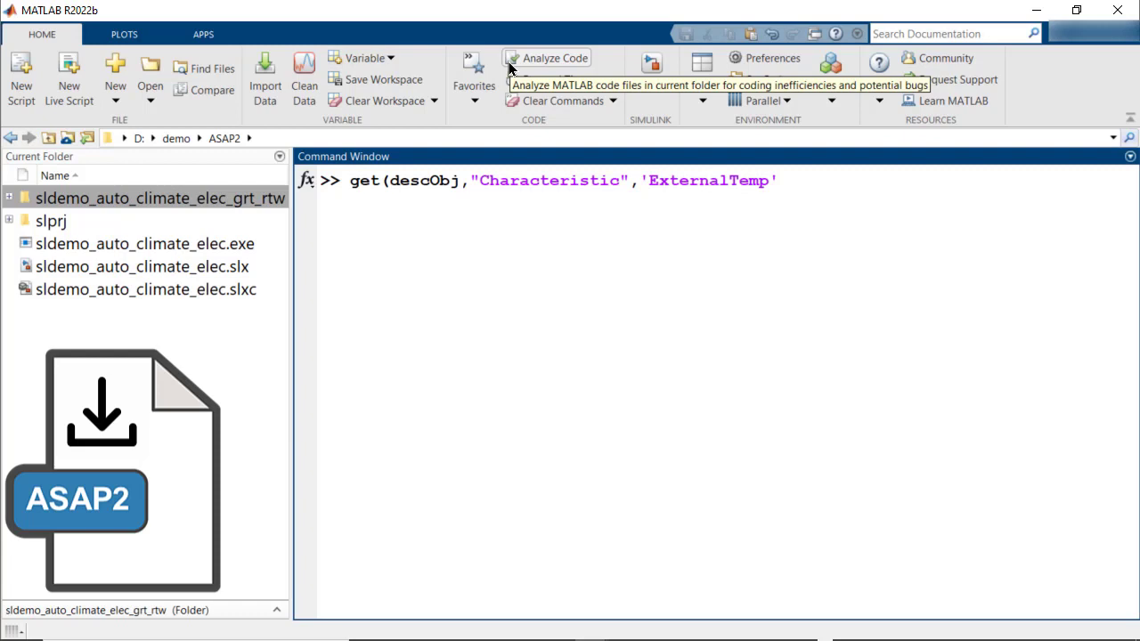
{"action": "type", "text": ")"}
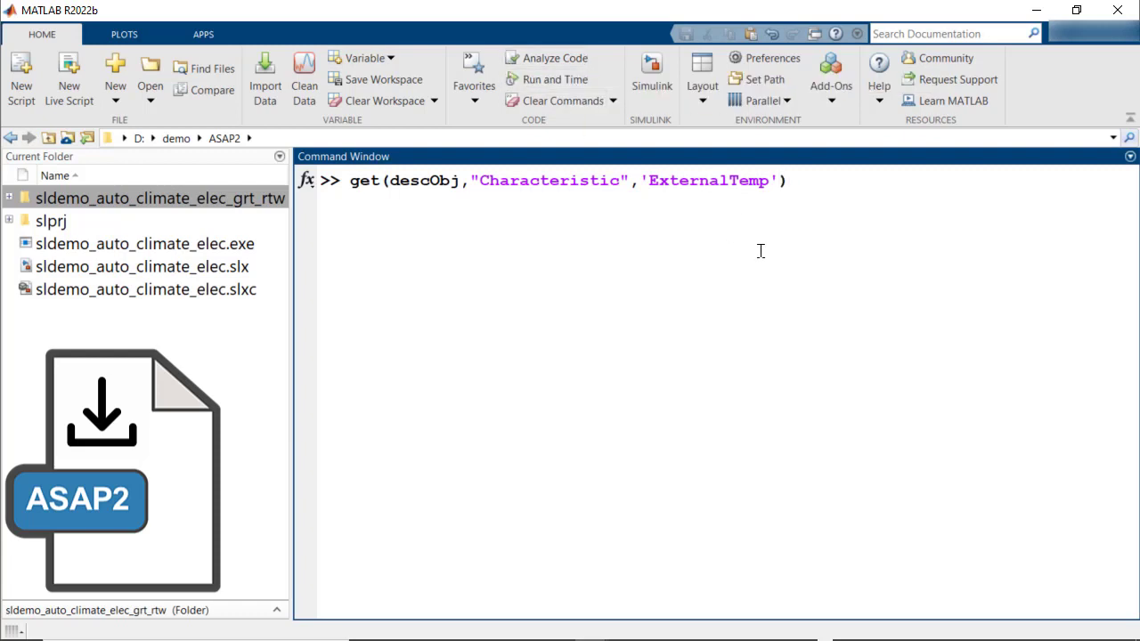
{"action": "key", "text": "Return"}
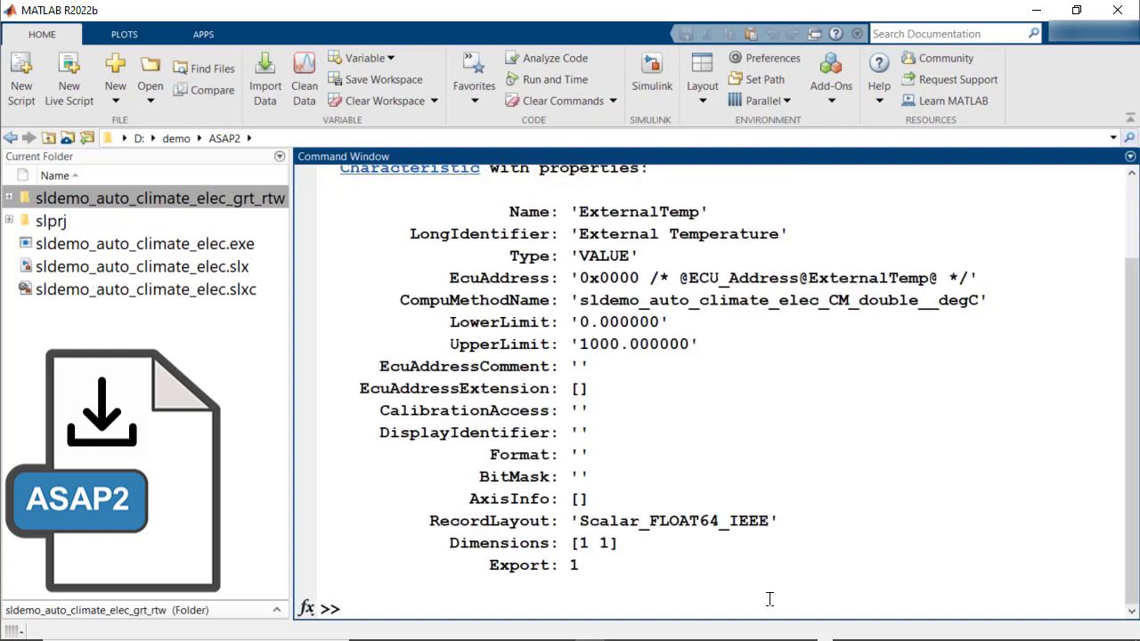
{"action": "double_click", "coordinate": [732, 301]}
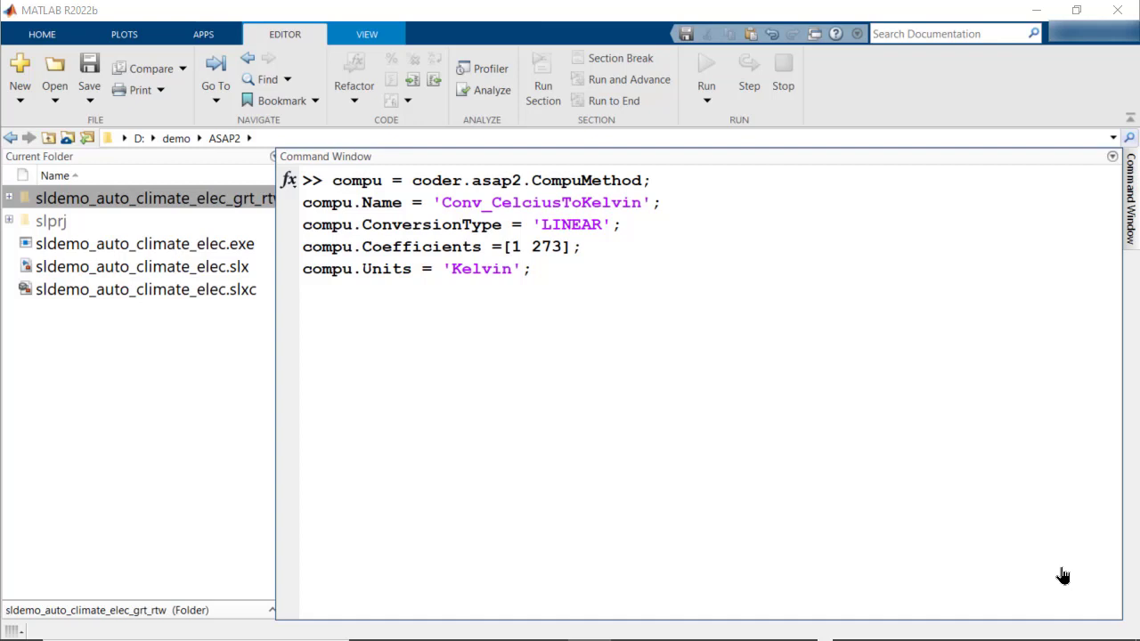
- Run the Conv_CelciusToKelvin definition: linear type, coefficients [1 273], units Kelvin
{"action": "left_click", "coordinate": [650, 181]}
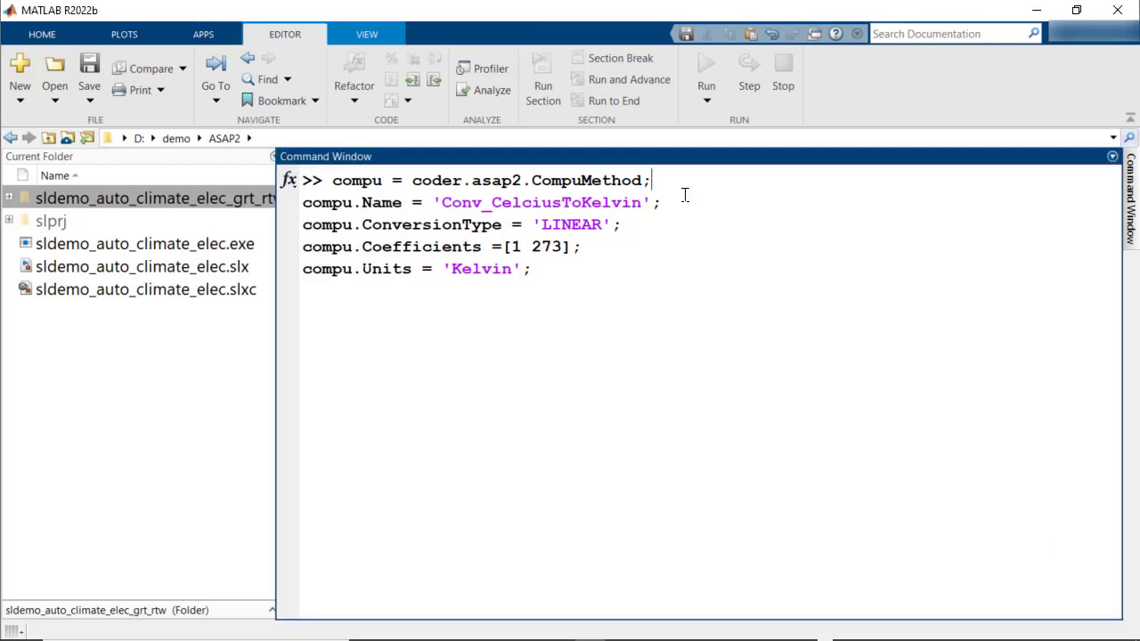
{"action": "left_click", "coordinate": [643, 224]}
{"action": "left_click", "coordinate": [584, 247]}
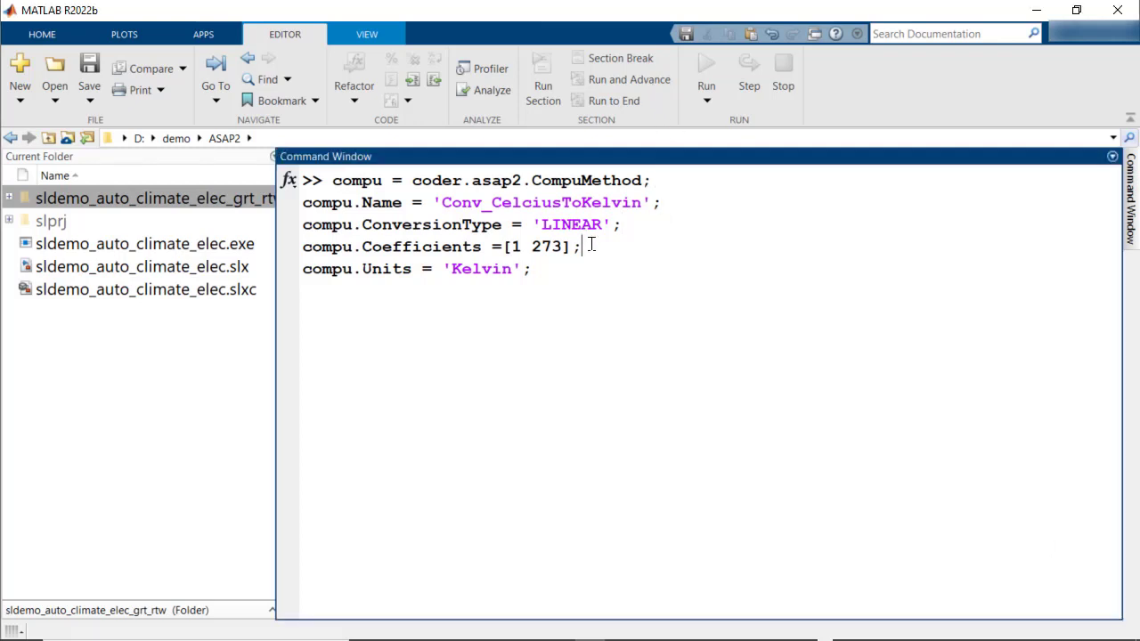
{"action": "left_click", "coordinate": [552, 276]}
{"action": "key", "text": "Return"}
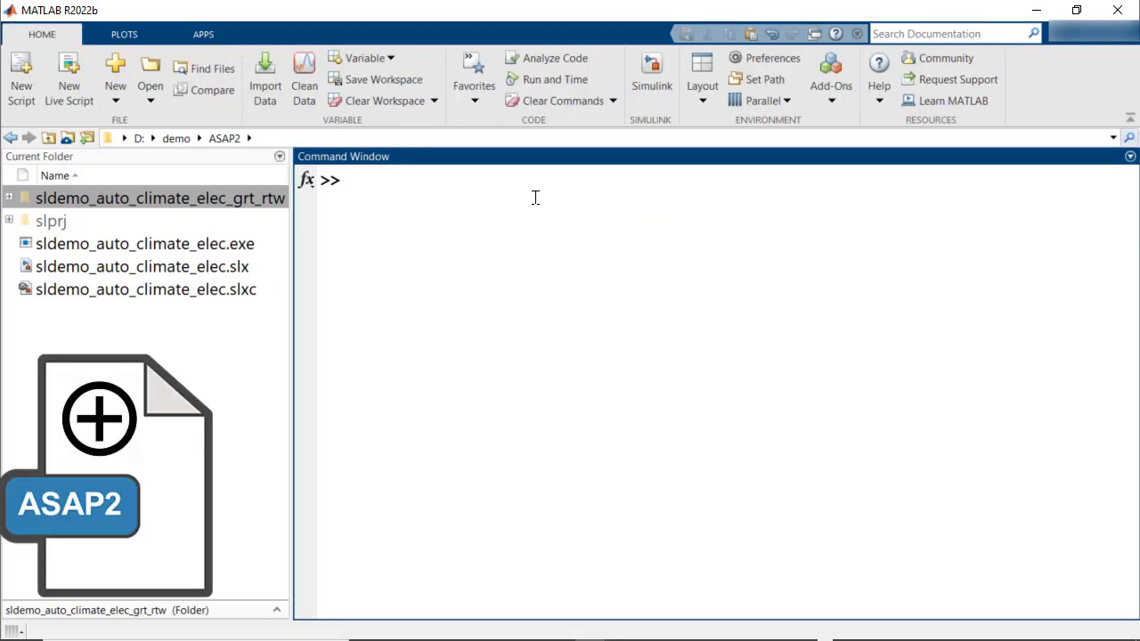
{"action": "type", "text": "add(descObj,compu)"}
- Add compu to descObj and set ExternalTemp's CompuMethodName to Conv_CelciusToKelvin
{"action": "key", "text": "Return"}
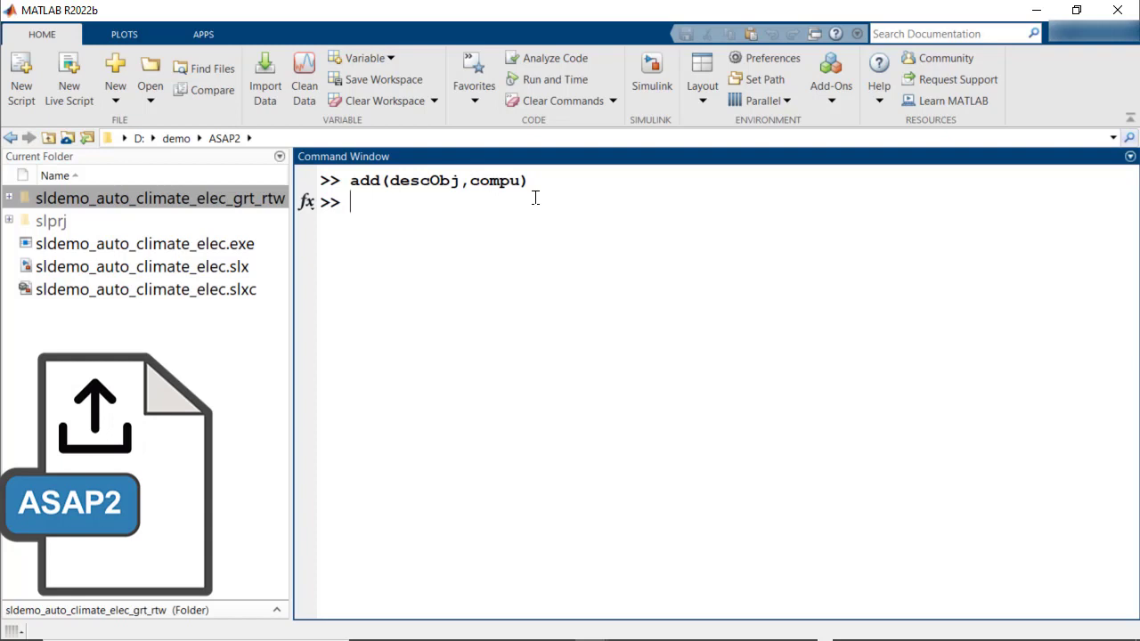
{"action": "type", "text": "set(descObj,\"Characteristic\",'ExternalTemp',..."}
{"action": "key", "text": "Return"}
{"action": "type", "text": "CompuMethodName = 'Conv_CelciusToKelvin')"}
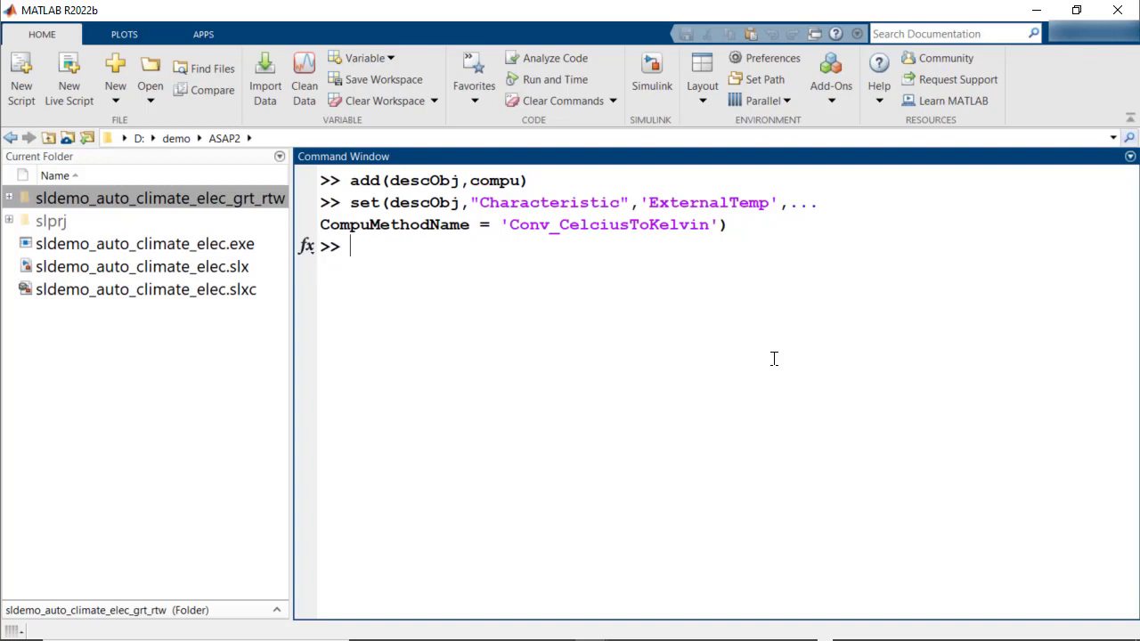
{"action": "type", "text": "coder.asap2"}
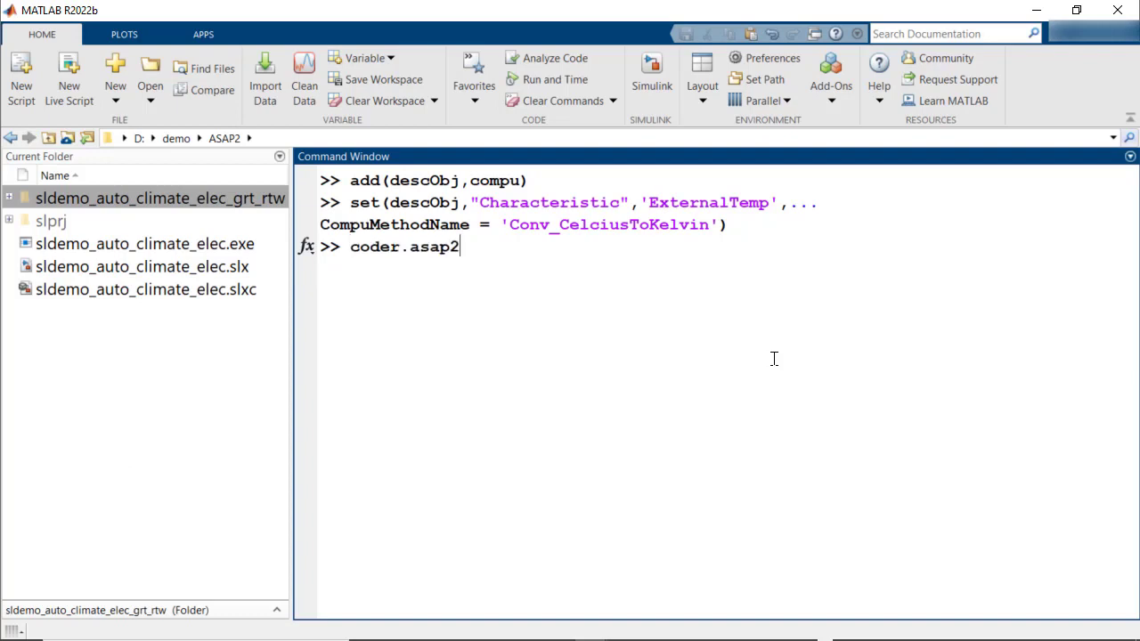
{"action": "type", "text": ".export(bdroot,\"C"}
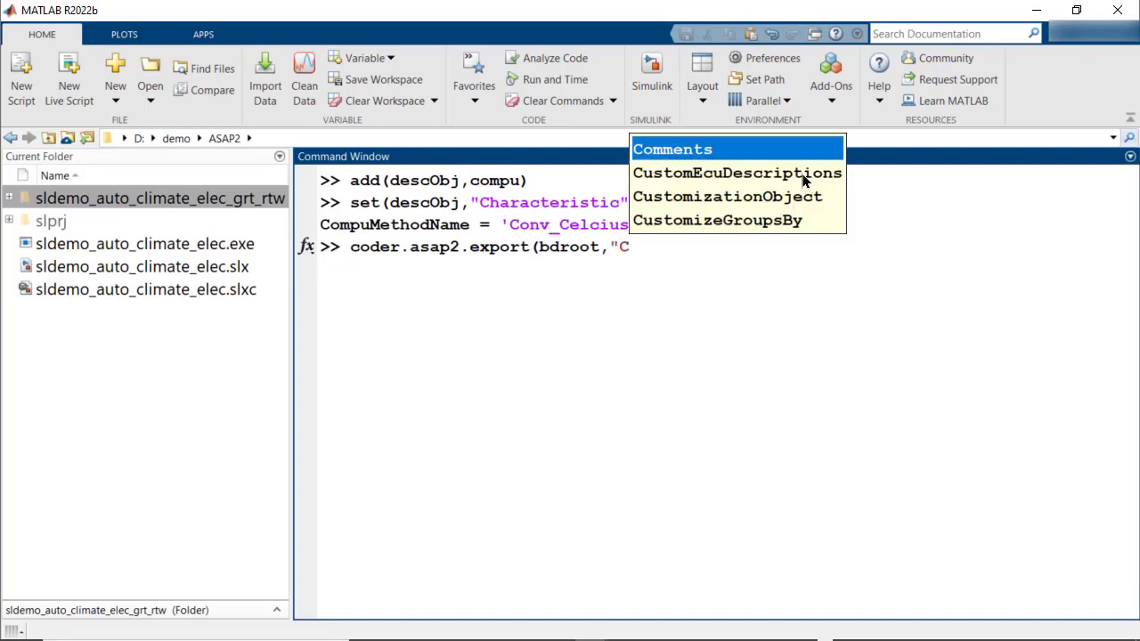
- Export with CustomEcuDescriptions and verify ExternalTemp references Conv_CelciusToKelvin with Kelvin units and coefficients 1 273
{"action": "left_click", "coordinate": [801, 175]}
{"action": "type", "text": ",descObj)"}
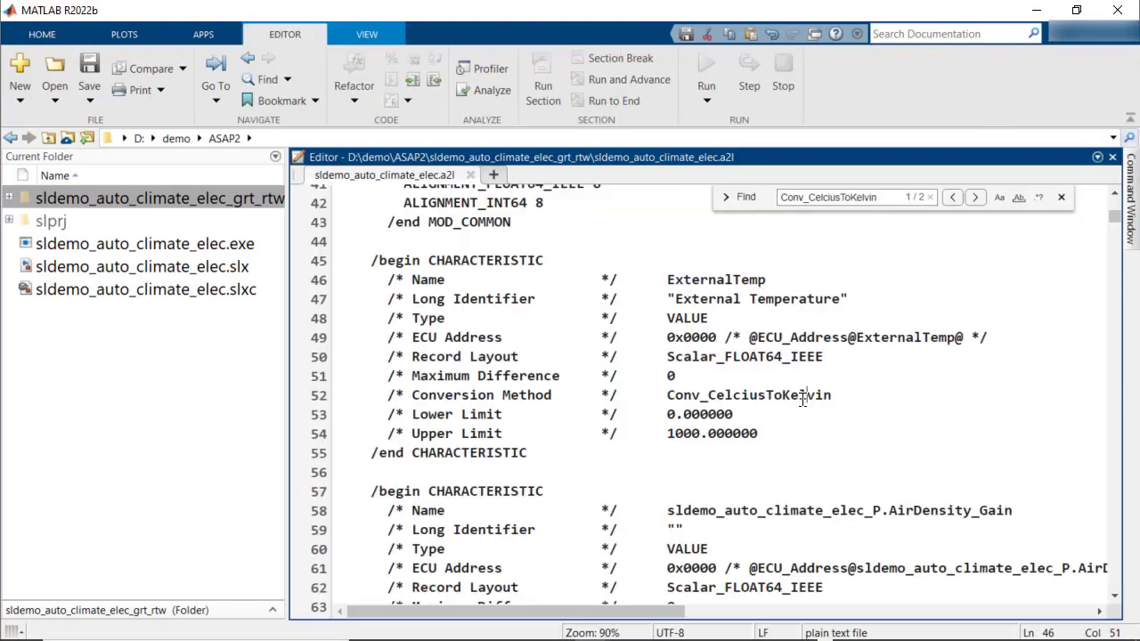
{"action": "double_click", "coordinate": [804, 400]}
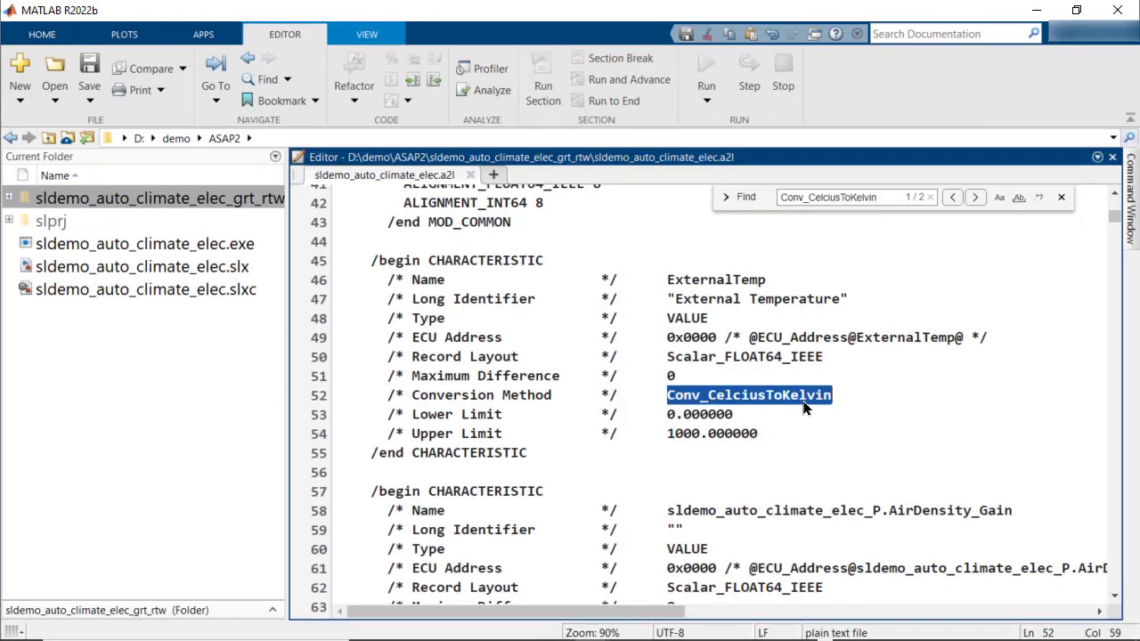
{"action": "left_click", "coordinate": [975, 197]}
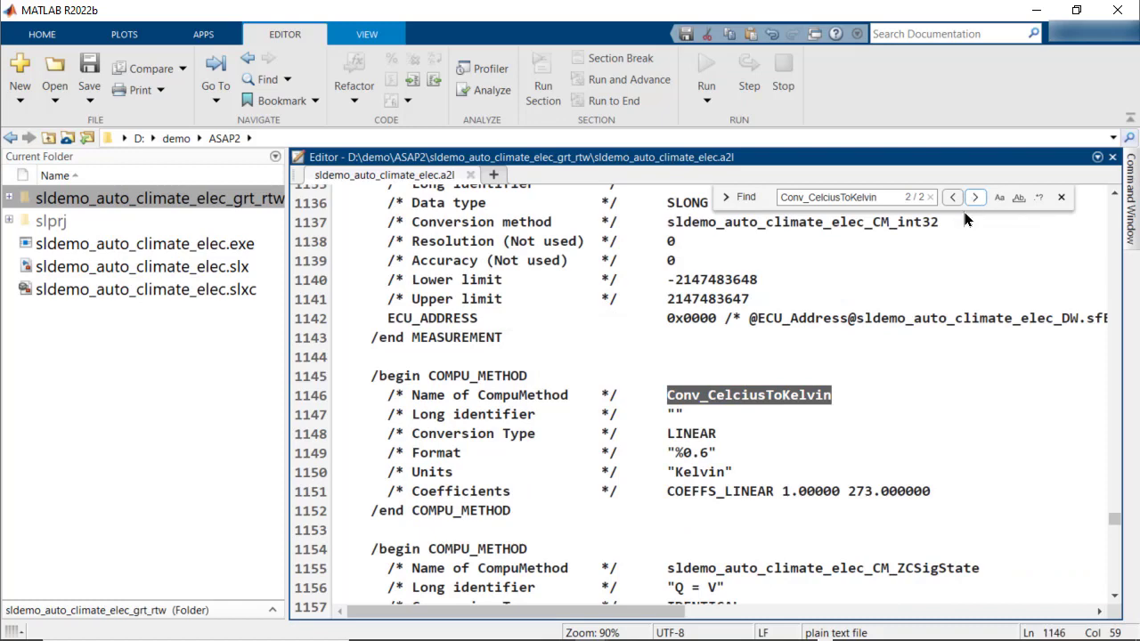
{"action": "left_click_drag", "start_coordinate": [931, 491], "coordinate": [751, 468]}
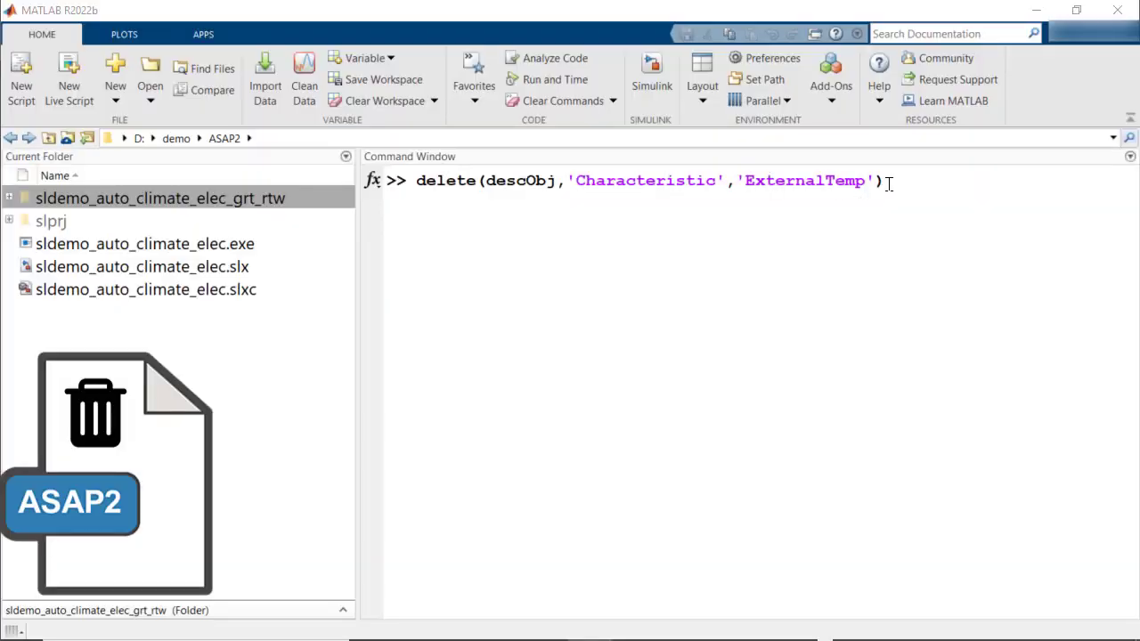
- Enter delete(descObj,'Characteristic','ExternalTemp') at the command prompt
{"action": "left_click", "coordinate": [889, 183]}
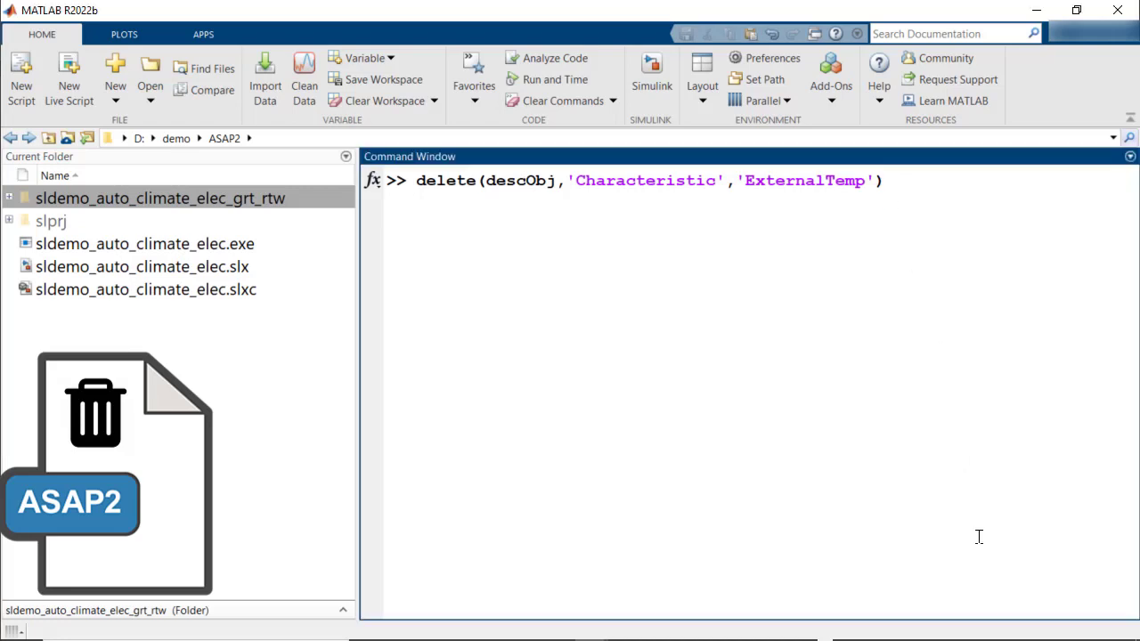